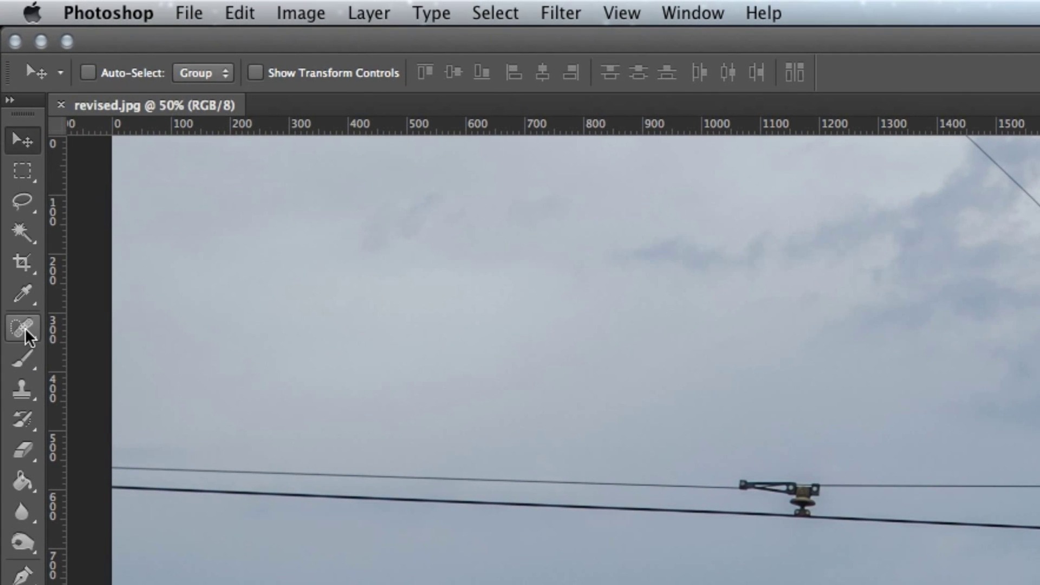
With a slightly smaller Content-Aware Spot Healing Brush, heal away the lower overhead wire across the photo
left_click(25, 329)
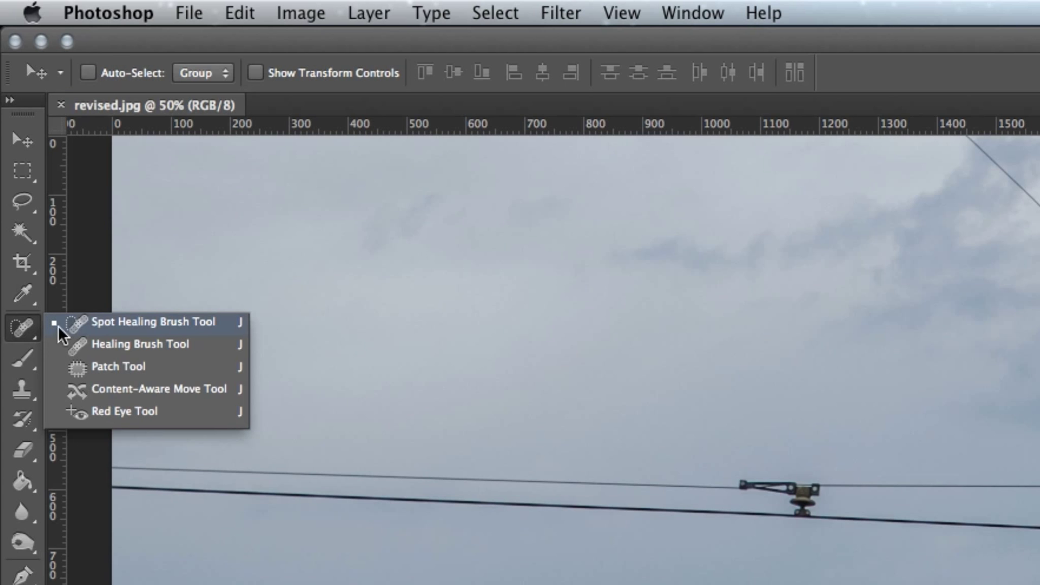
left_click(85, 322)
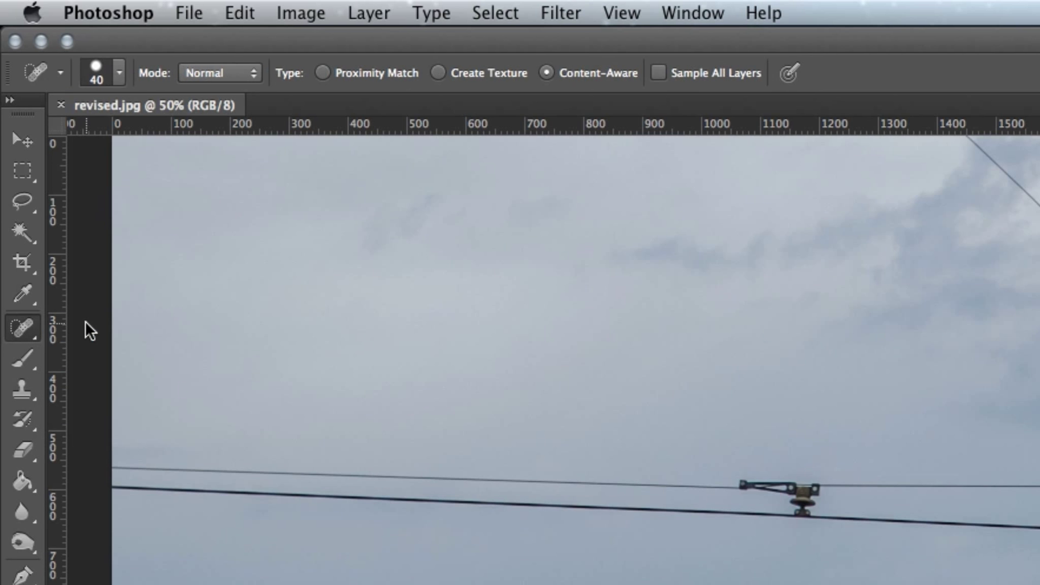
left_click(111, 486)
key("bracketleft")
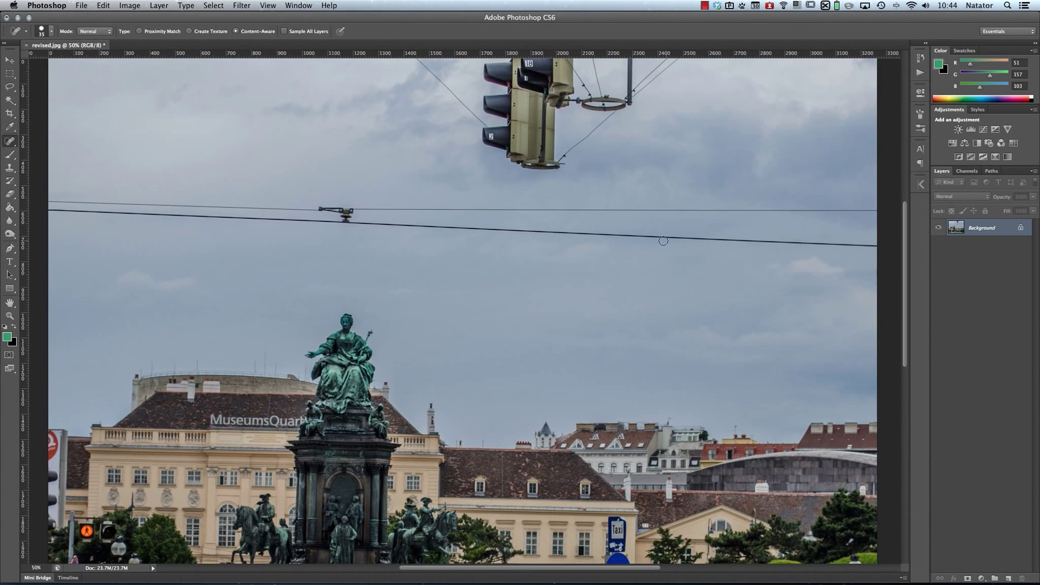
left_click(877, 247, "shift")
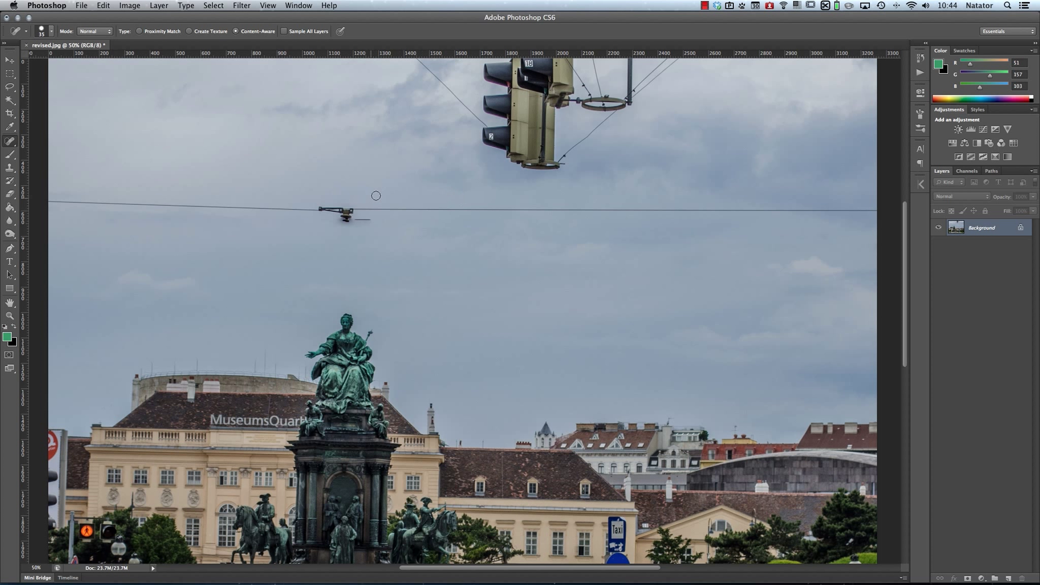
Heal the upper wire on both sides of the fixture, then paint out the hanging fixture itself
left_click_drag(356, 209, 316, 209)
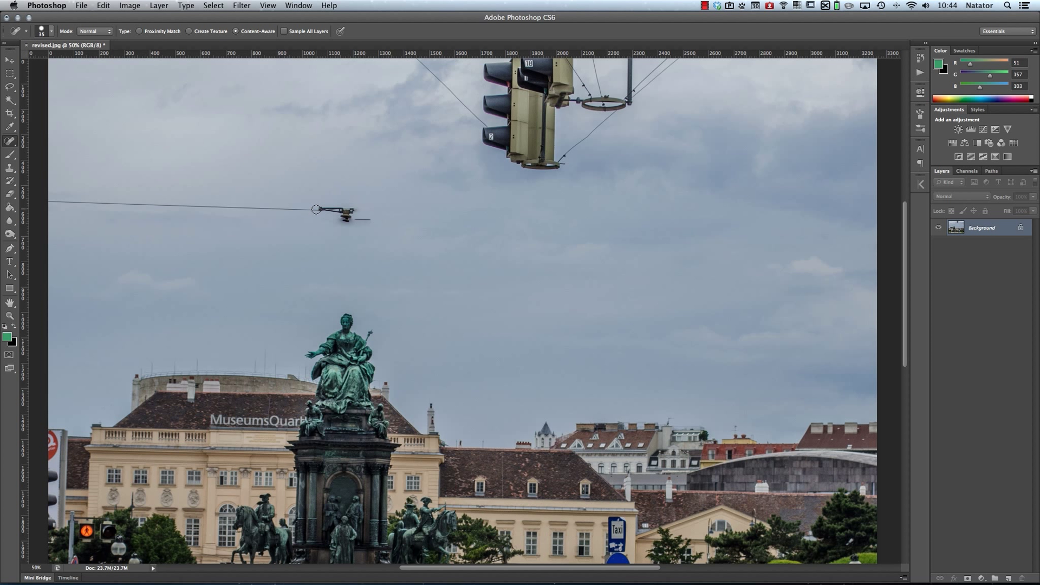
left_click(53, 201, "shift")
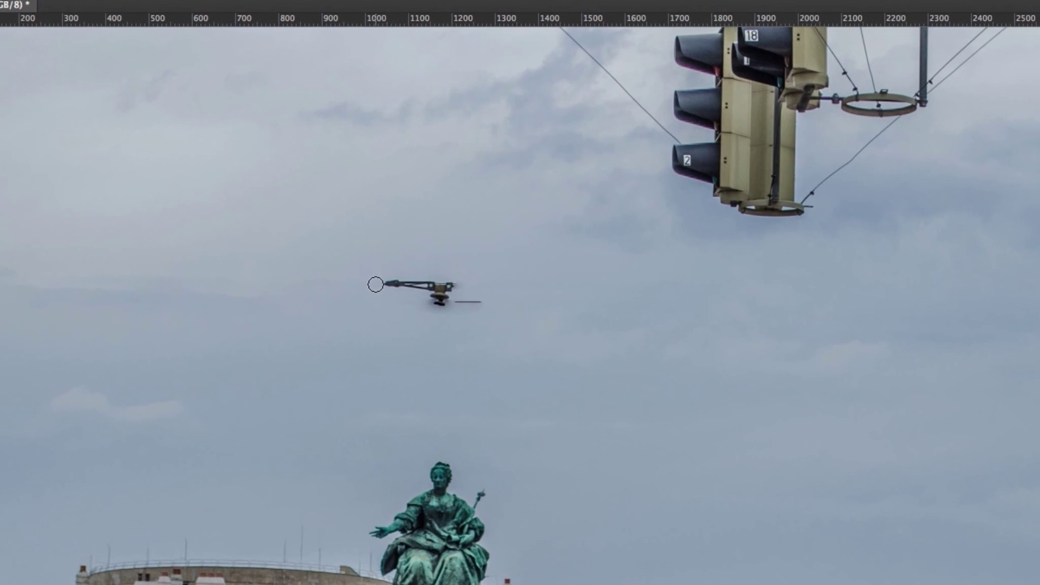
mouse_move(345, 245)
left_mouse_down()
mouse_move(412, 246)
mouse_move(423, 262)
left_mouse_up()
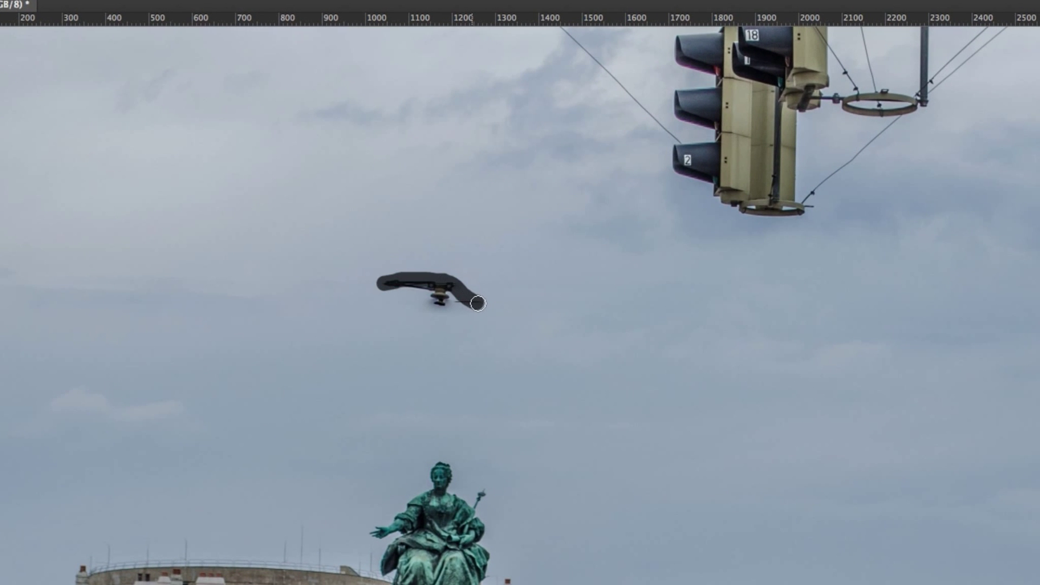
mouse_move(478, 303)
left_mouse_down()
mouse_move(428, 307)
mouse_move(389, 290)
mouse_move(449, 295)
left_mouse_up()
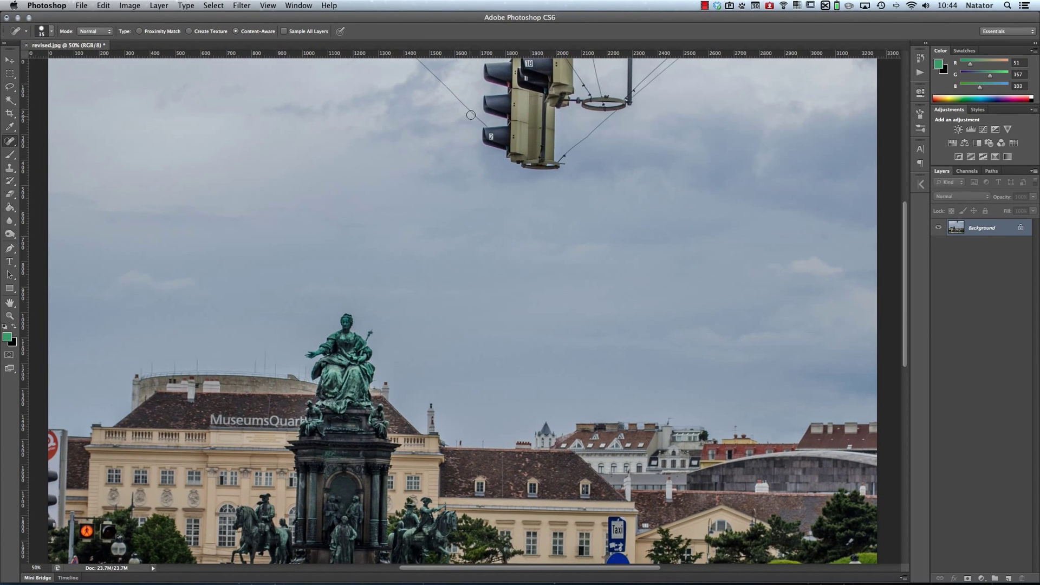
At brush size 30, heal the cables left of the traffic light and between it and the ring
key("bracketleft")
left_click(485, 126)
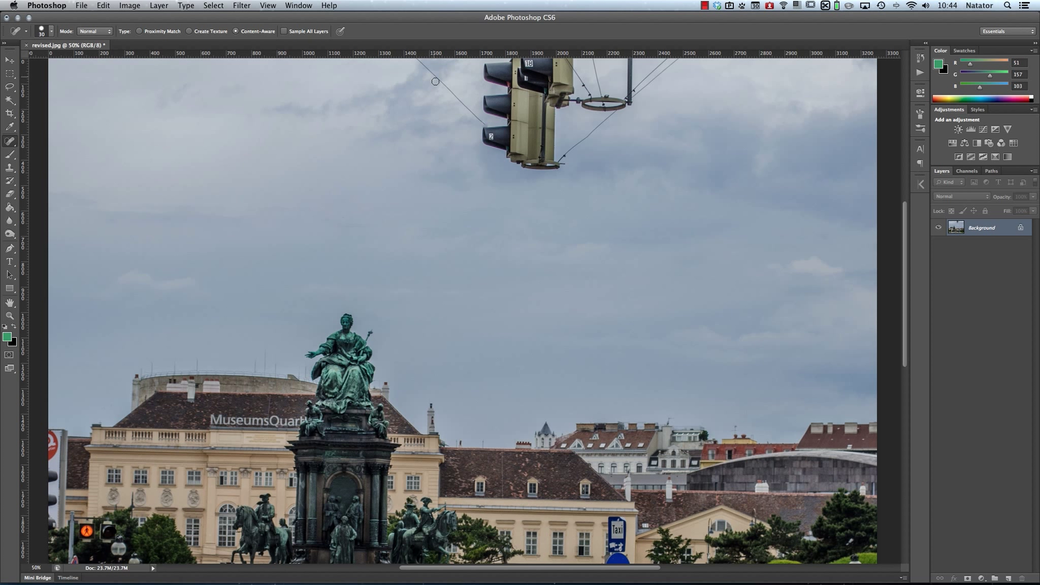
left_click(417, 57, "shift")
left_click(614, 113, "shift")
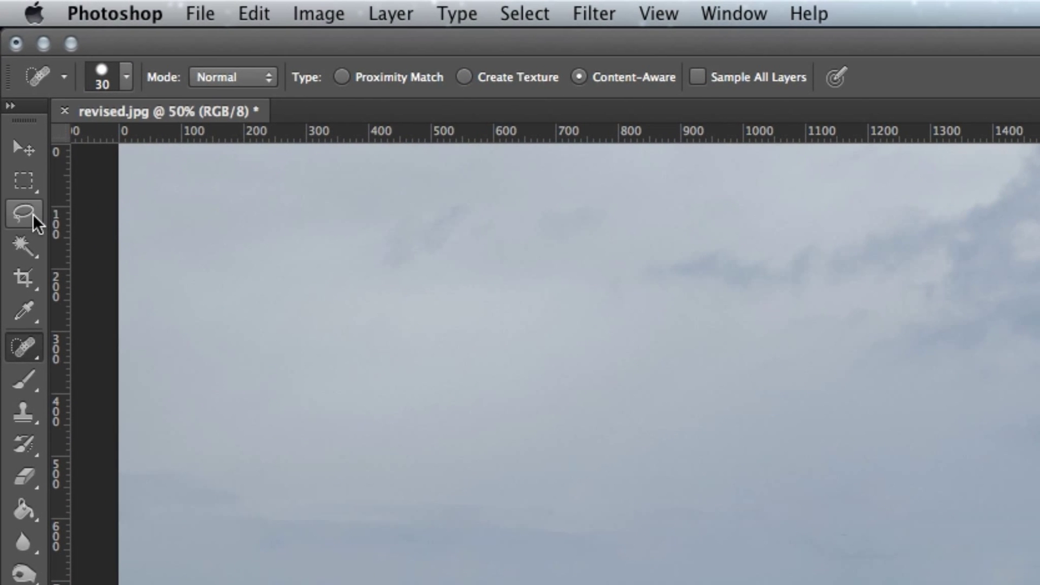
Lasso the traffic light and its fittings, Content-Aware fill them with sky, then deselect
left_click(32, 214)
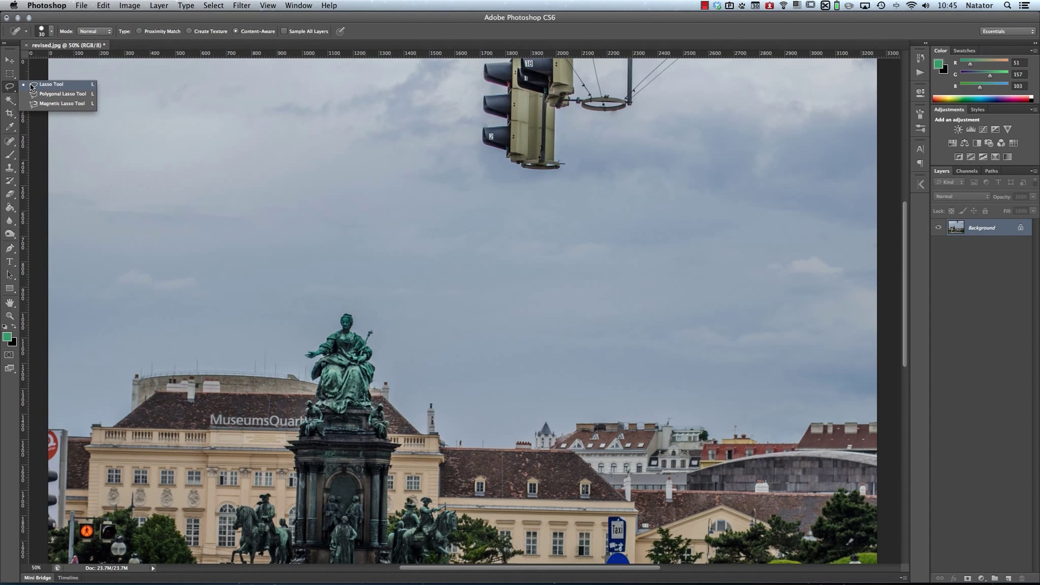
left_click(32, 86)
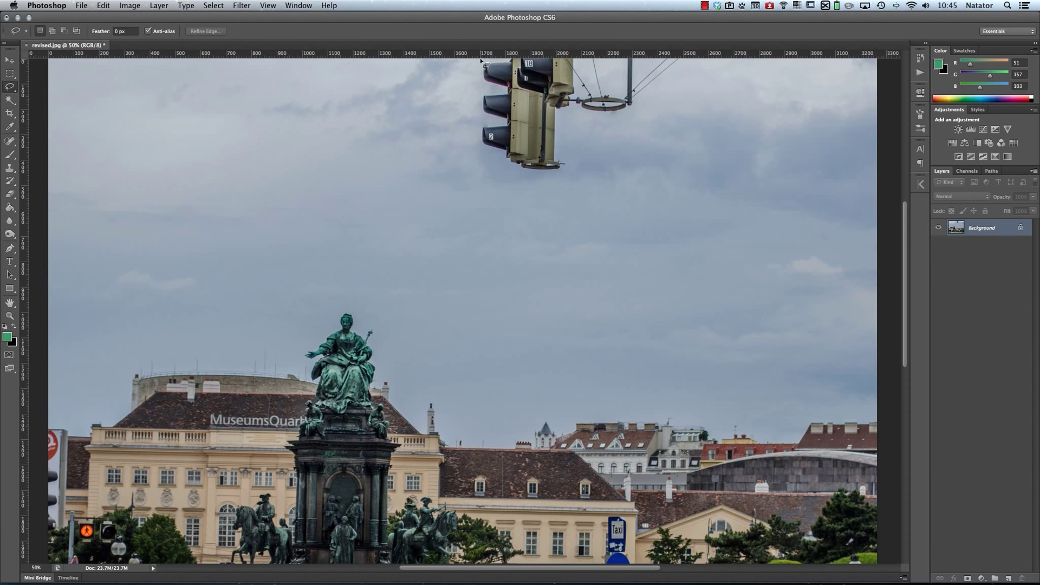
mouse_move(480, 60)
left_mouse_down()
mouse_move(478, 141)
mouse_move(510, 170)
mouse_move(540, 177)
mouse_move(568, 173)
mouse_move(564, 115)
mouse_move(629, 121)
mouse_move(682, 69)
mouse_move(616, 38)
mouse_move(477, 34)
left_mouse_up()
key("shift+BackSpace")
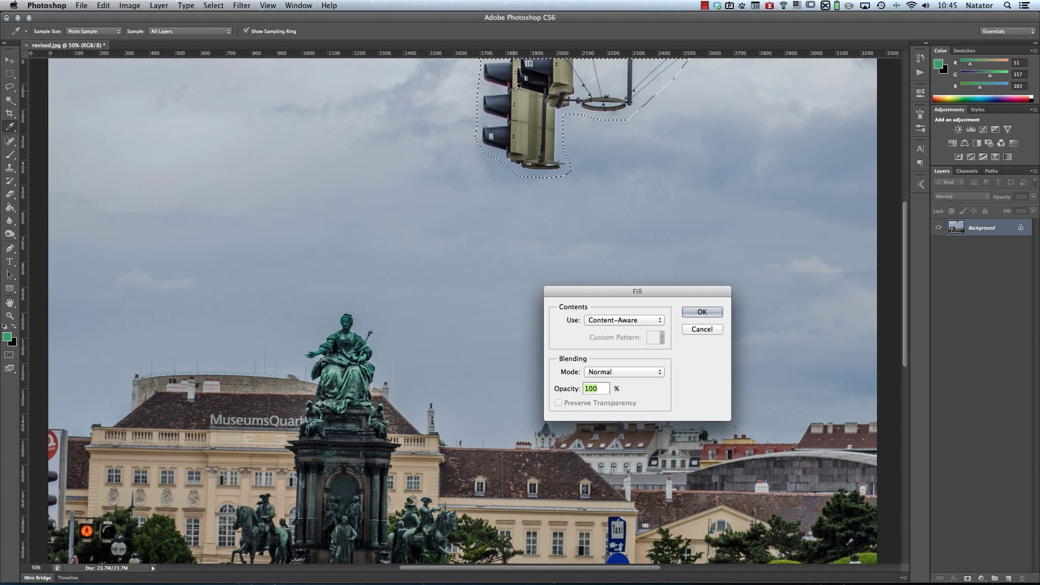
left_click(700, 312)
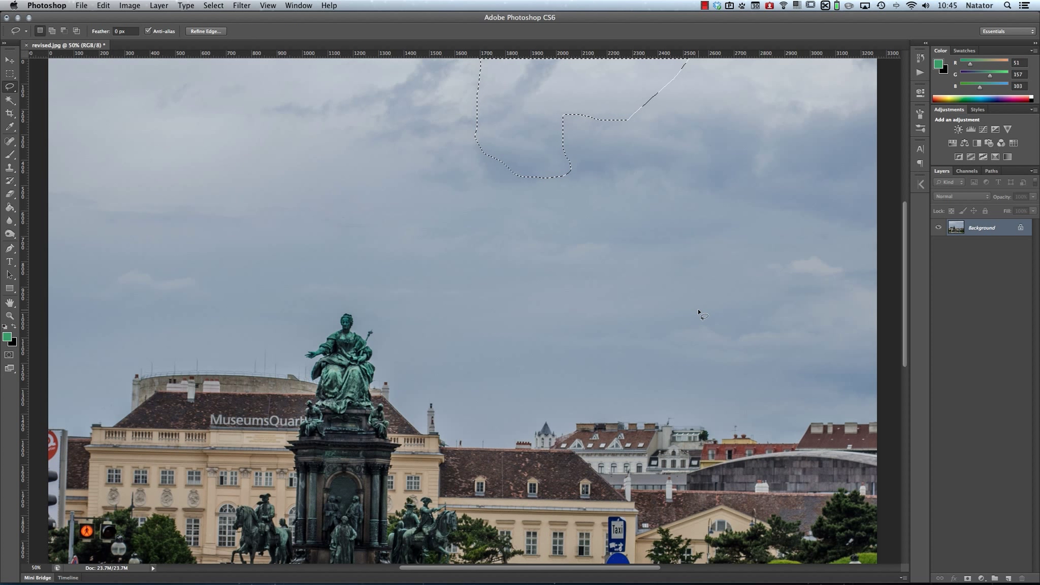
key("super+d")
Bring Snapheal forward with the same photo and mark the whole lower wire for erasing
mouse_move(667, 583)
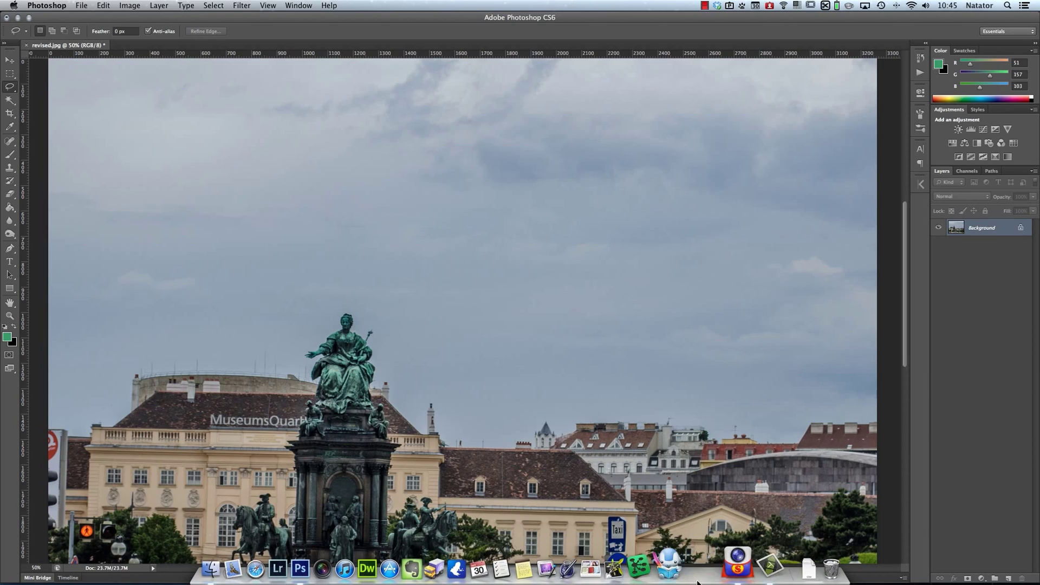
left_click(728, 563)
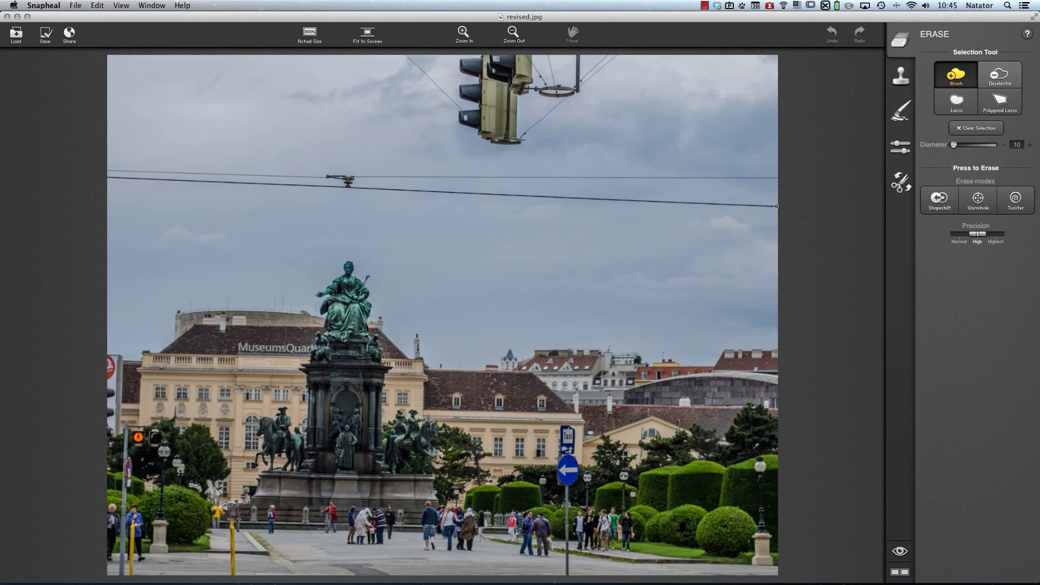
left_click(777, 206)
left_click(108, 177, "shift")
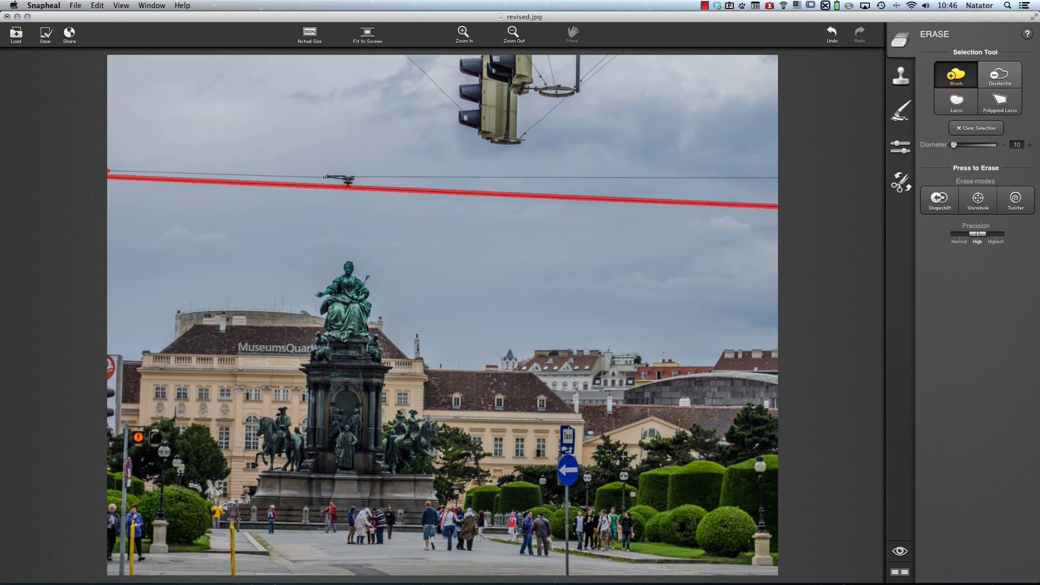
Mark the full upper wire and paint over the entire fixture for erasing
left_click(325, 177, "shift")
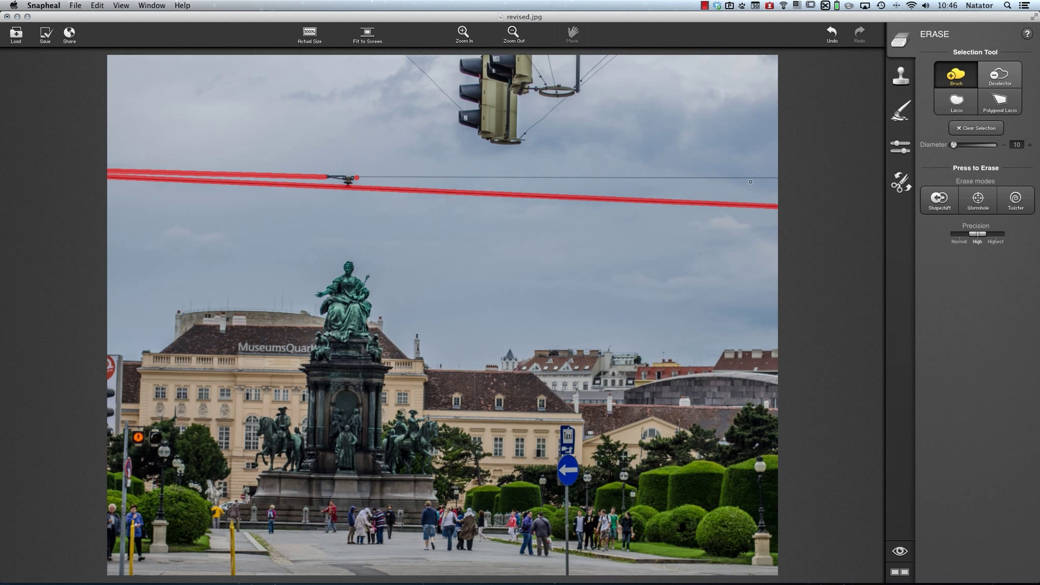
left_click(778, 178, "shift")
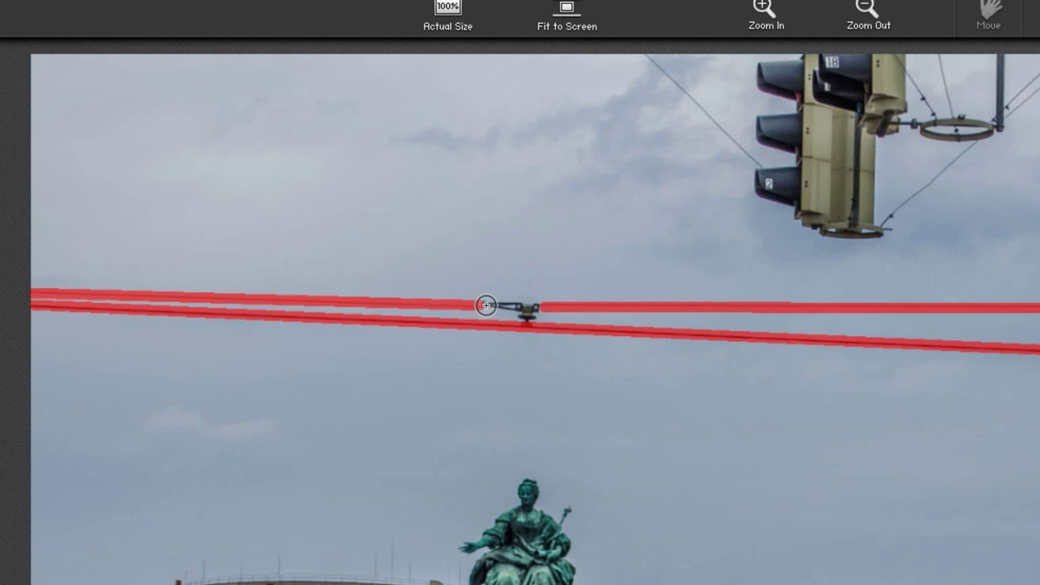
left_click_drag(326, 176, 343, 177)
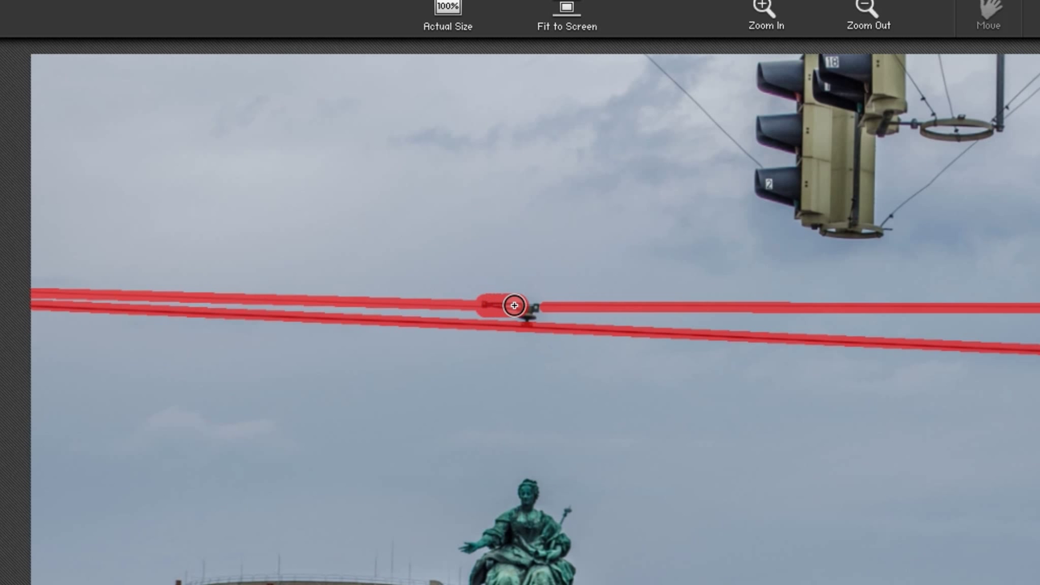
mouse_move(516, 306)
left_mouse_down()
mouse_move(530, 304)
mouse_move(525, 314)
left_mouse_up()
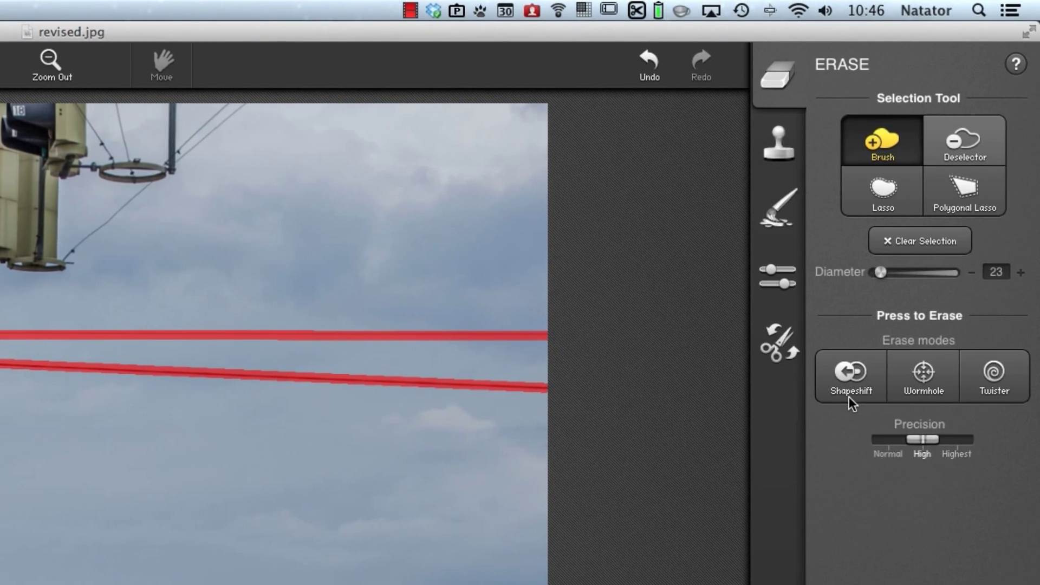
Erase the marked wires with Shapeshift, then mark the traffic light cables at diameter 10 and erase them
left_click(851, 396)
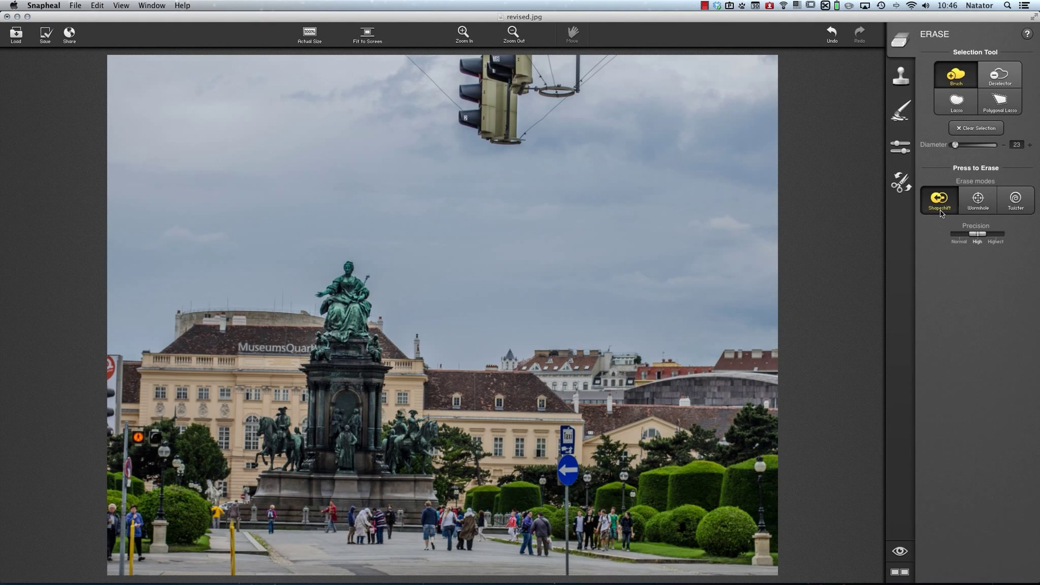
left_click_drag(955, 144, 953, 145)
left_click(461, 108)
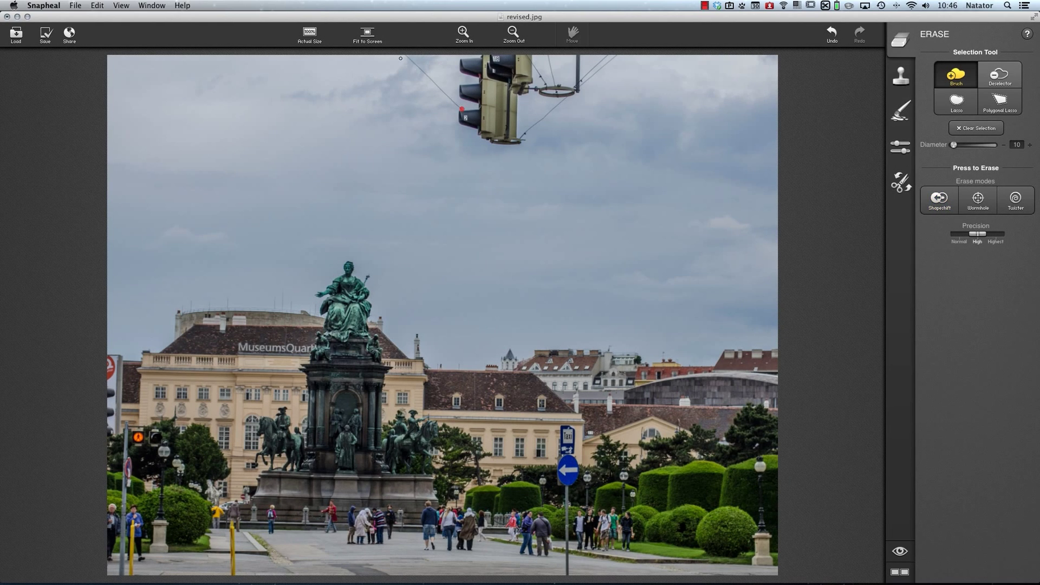
left_click(406, 55, "shift")
left_click(564, 99, "shift")
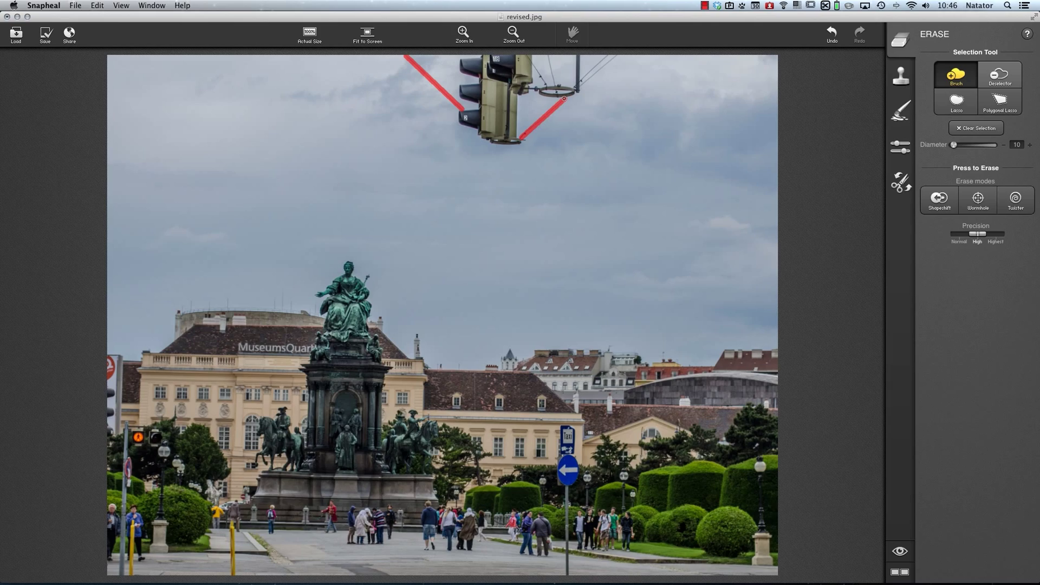
left_click(940, 206)
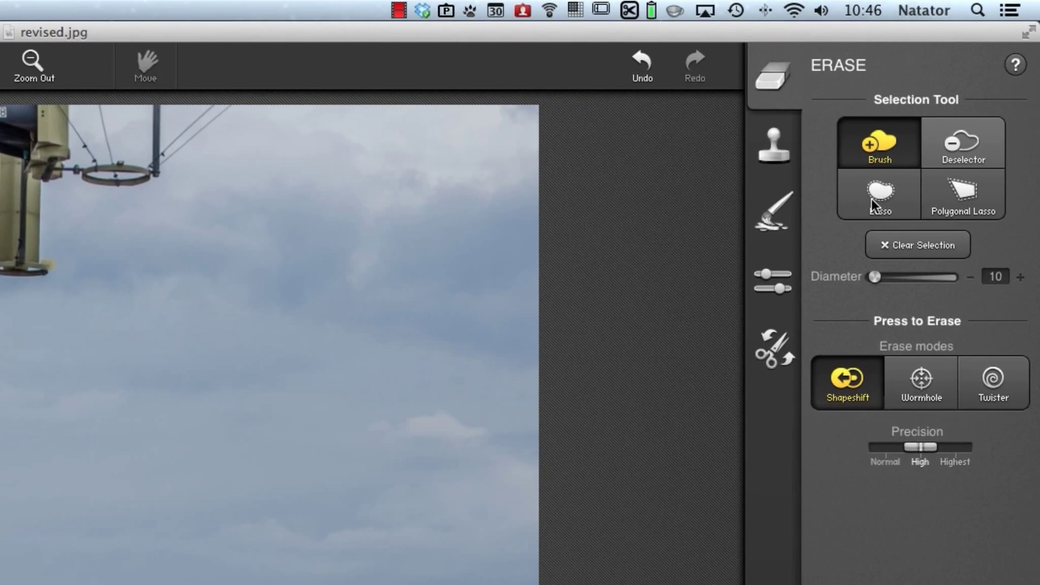
Lasso-outline the traffic light and erase it with the Twister mode
left_click(873, 205)
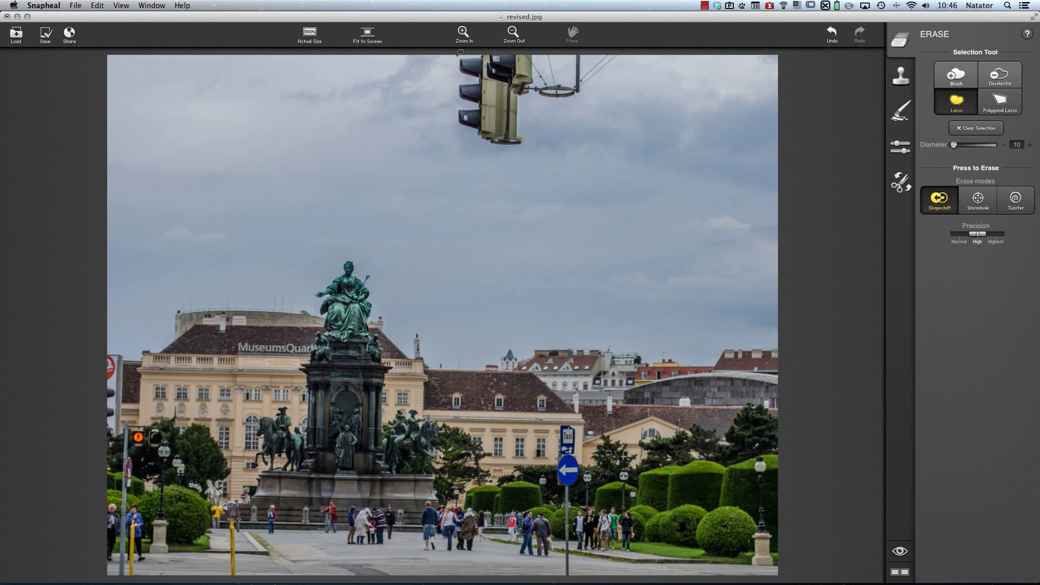
mouse_move(461, 52)
left_mouse_down()
mouse_move(460, 130)
mouse_move(517, 153)
mouse_move(526, 108)
mouse_move(592, 86)
mouse_move(622, 51)
mouse_move(460, 56)
left_mouse_up()
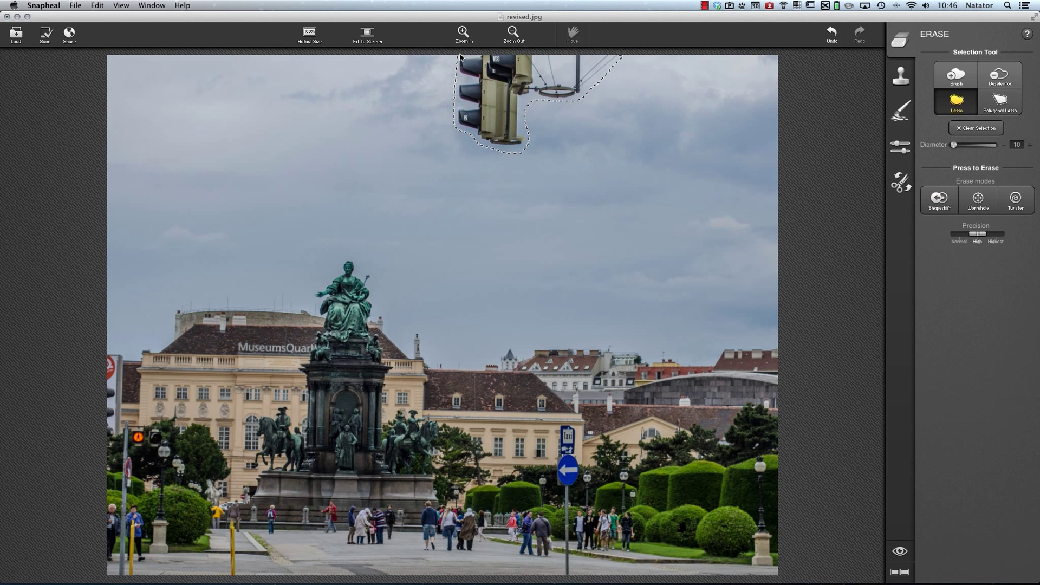
left_click_drag(460, 56, 460, 56)
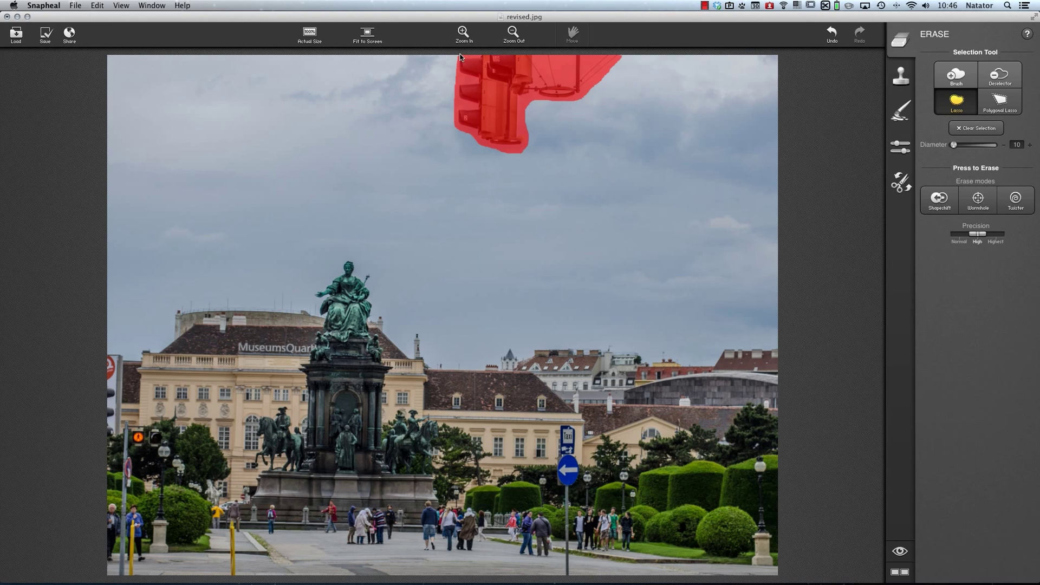
left_click(1016, 209)
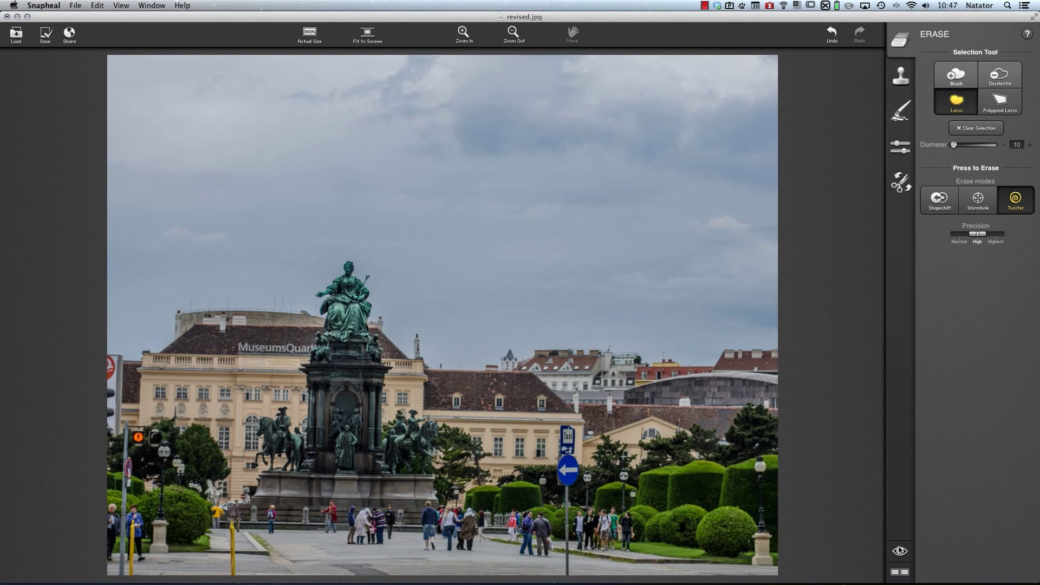
left_click(900, 552)
left_click(900, 552)
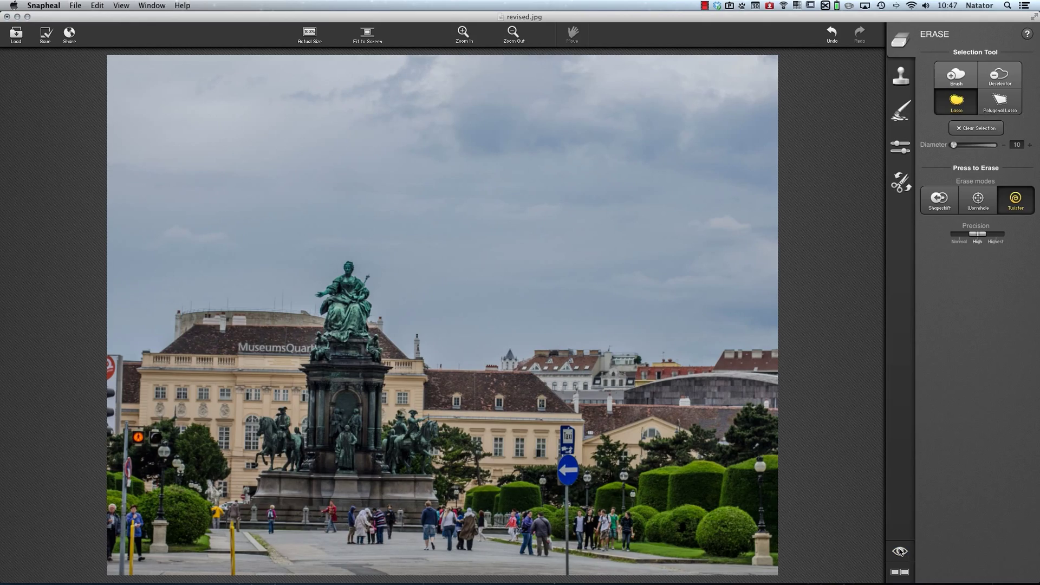